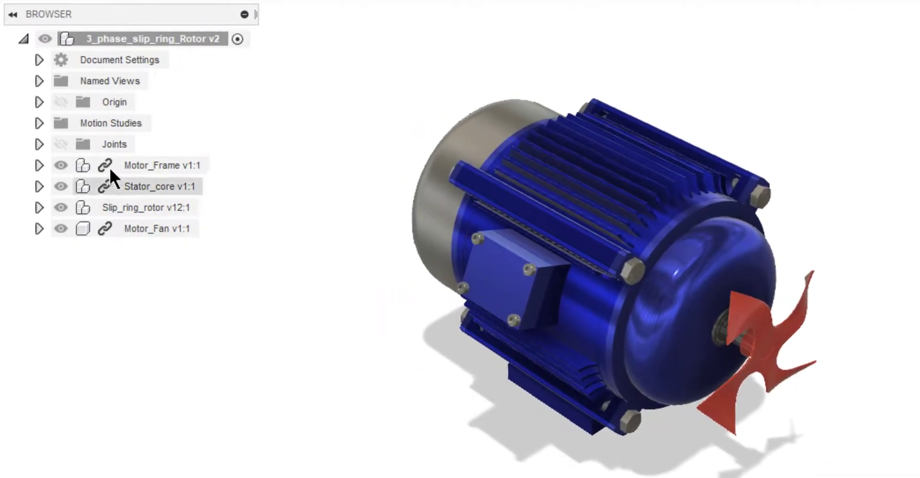
Step: Turn on Joints visibility, zoom in on the fan's joint, and open the ASSEMBLE dropdown
{"action": "left_click", "coordinate": [61, 144]}
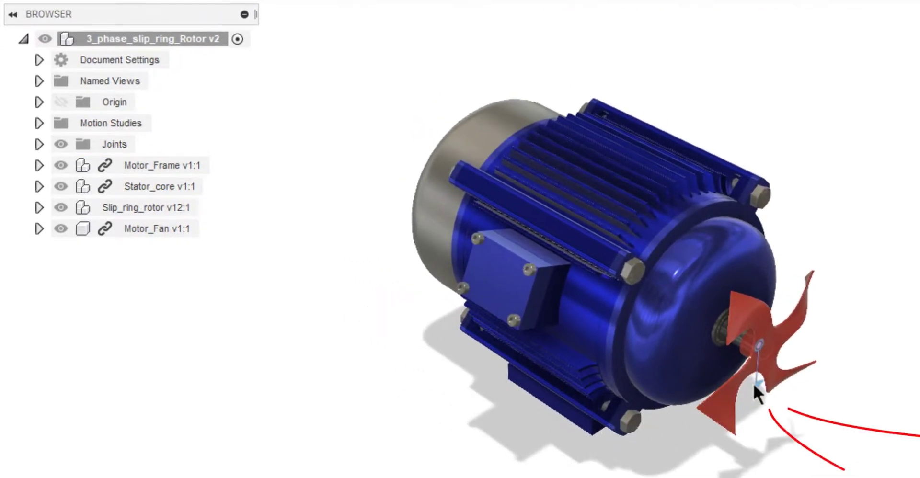
{"action": "scroll", "coordinate": [758, 382], "scroll_direction": "up", "scroll_amount": 5}
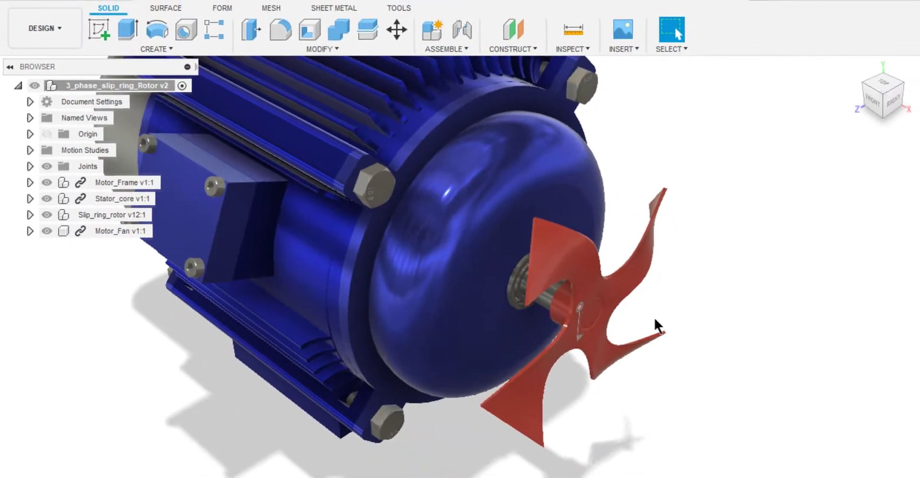
{"action": "left_click", "coordinate": [455, 50]}
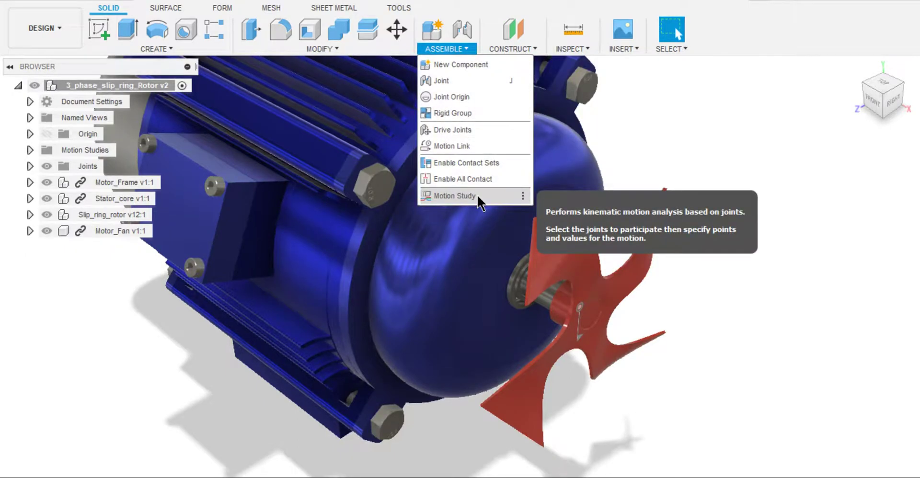
Step: Create a Motion Study and add the fan's revolute joint Rev7 to its timeline
{"action": "left_click", "coordinate": [454, 196]}
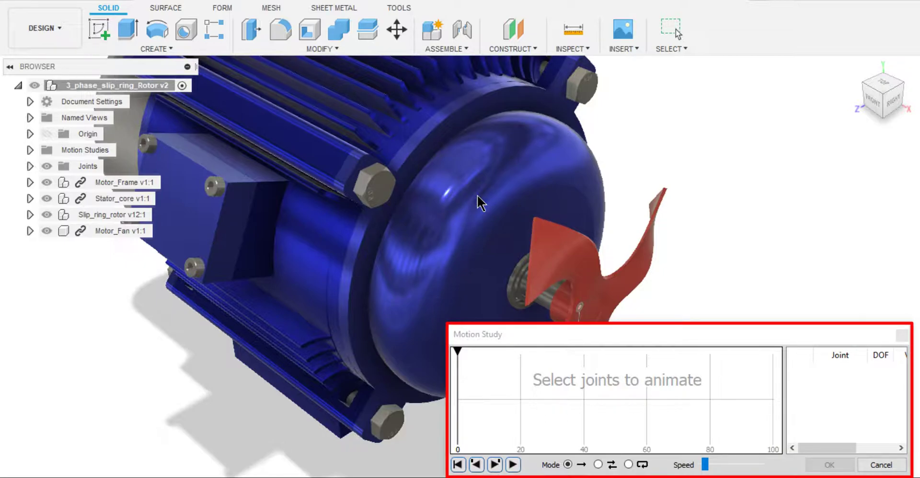
{"action": "left_click_drag", "start_coordinate": [666, 340], "coordinate": [230, 315]}
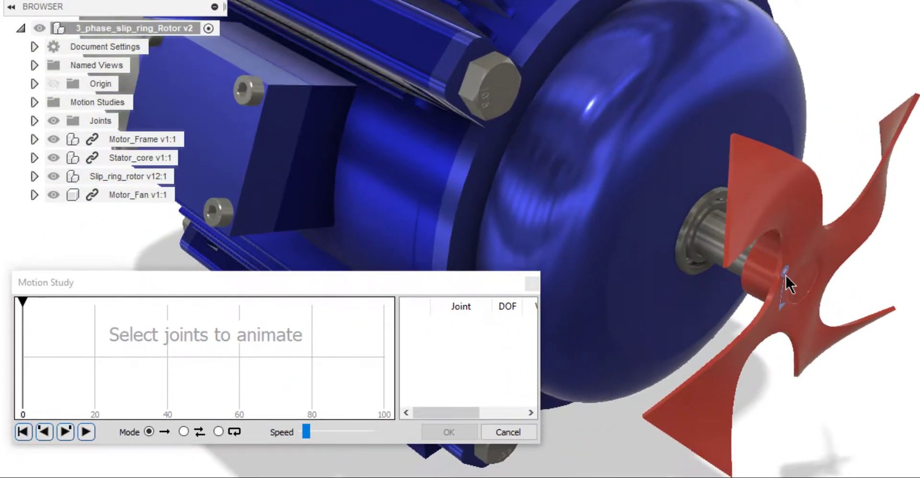
{"action": "left_click", "coordinate": [786, 275]}
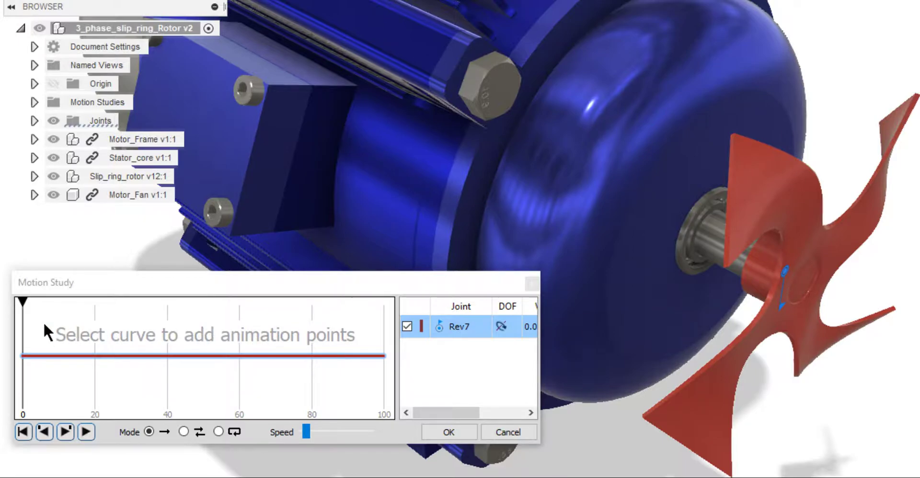
Step: Key Rev7 to 360° at step 19 and 720° at step 39
{"action": "left_click", "coordinate": [94, 357]}
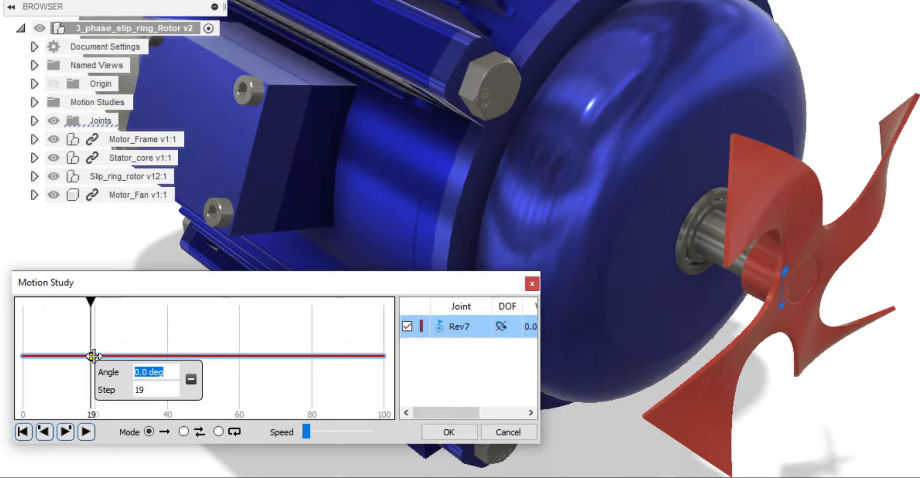
{"action": "type", "text": "360"}
{"action": "key", "text": "Return"}
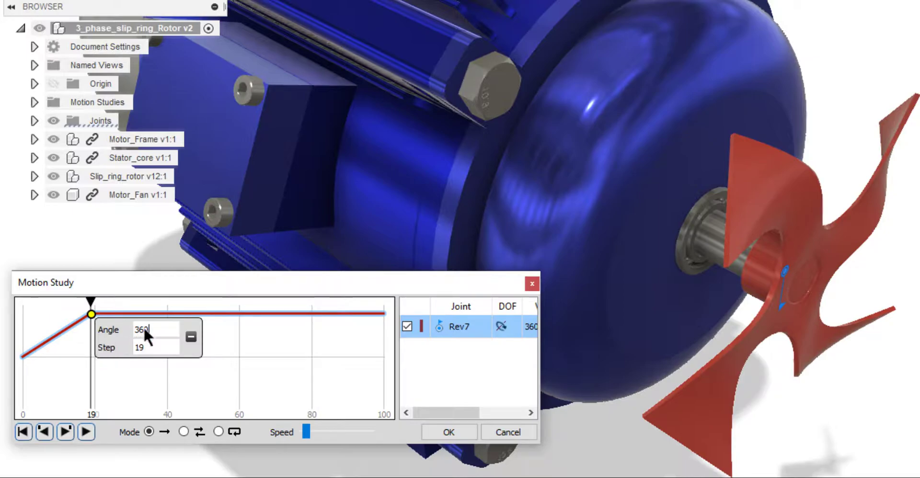
{"action": "left_click", "coordinate": [168, 317]}
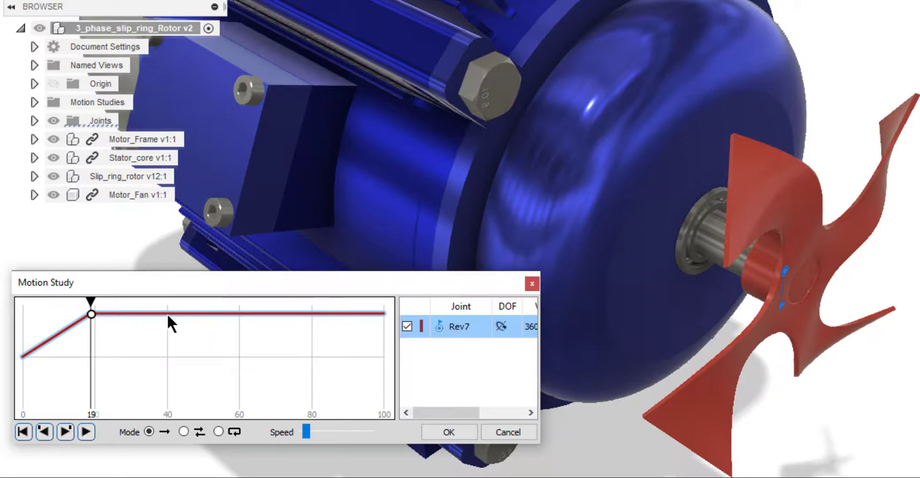
{"action": "left_click", "coordinate": [167, 317]}
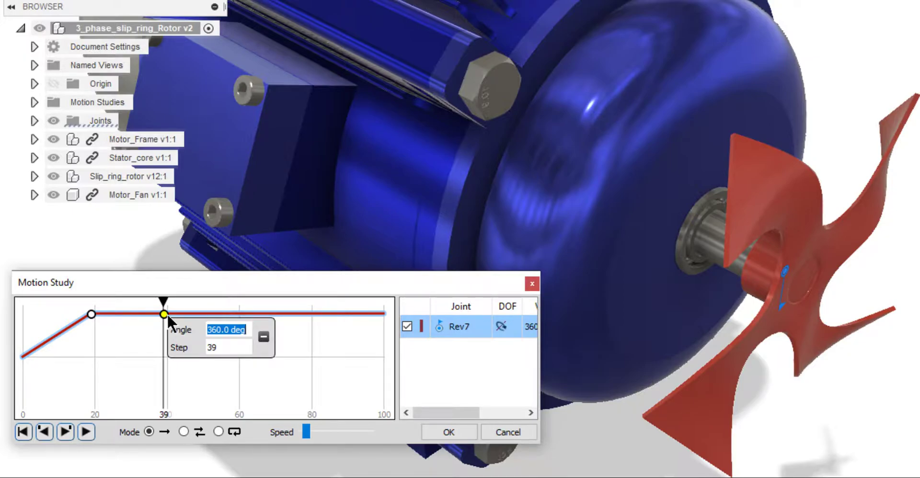
{"action": "type", "text": "720"}
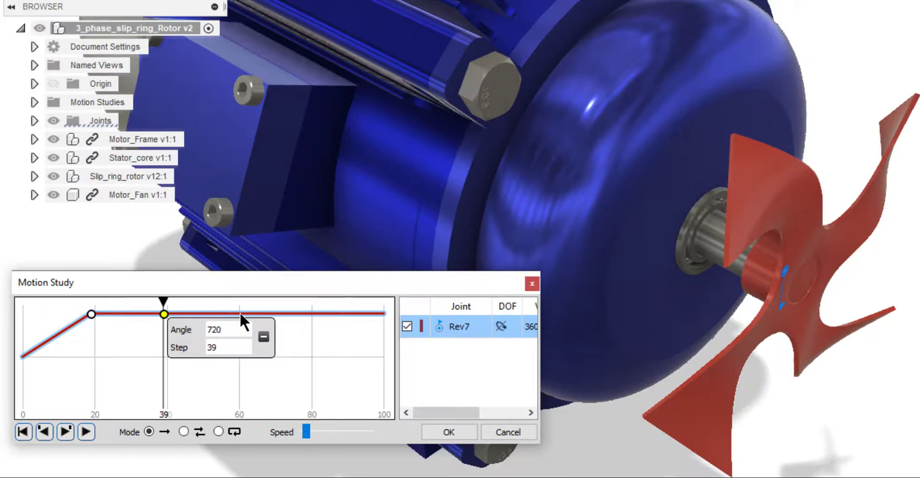
{"action": "key", "text": "Return"}
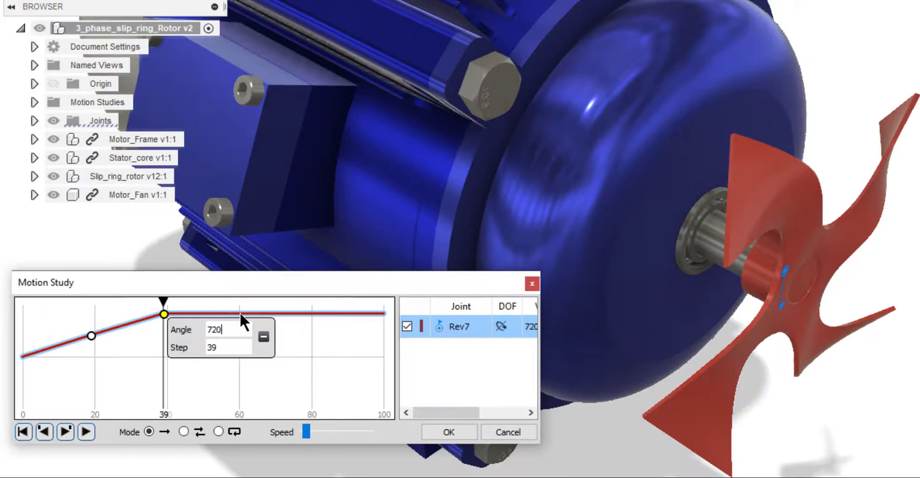
Step: Add Rev7 keyframes of 1080°, 1440° and 1800° at steps 60, 79 and 99
{"action": "left_click", "coordinate": [239, 313]}
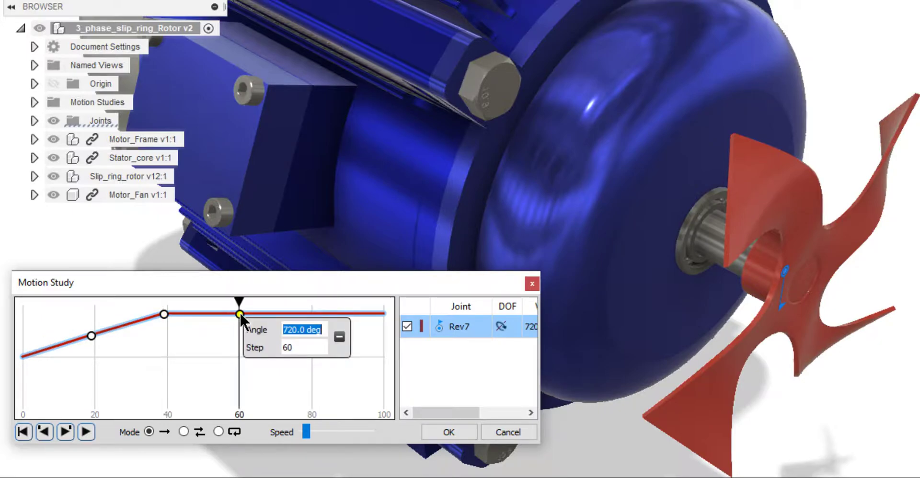
{"action": "type", "text": "1080"}
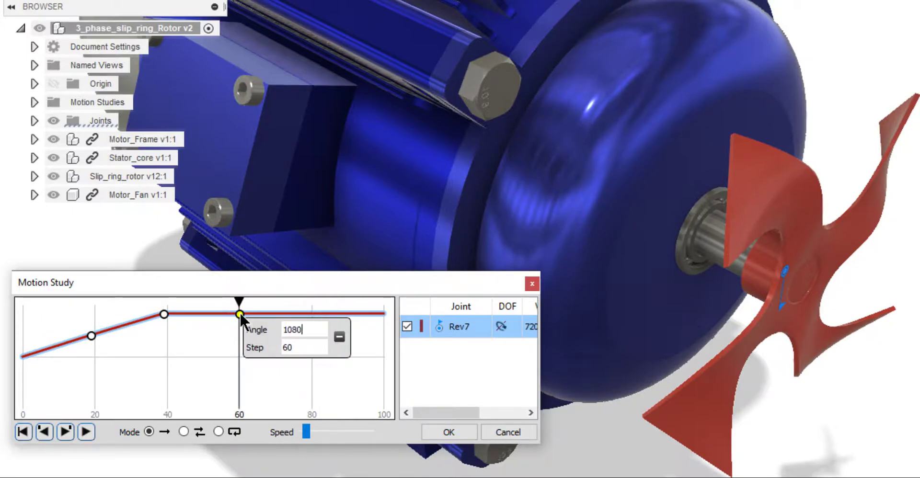
{"action": "key", "text": "Return"}
{"action": "left_click", "coordinate": [312, 312]}
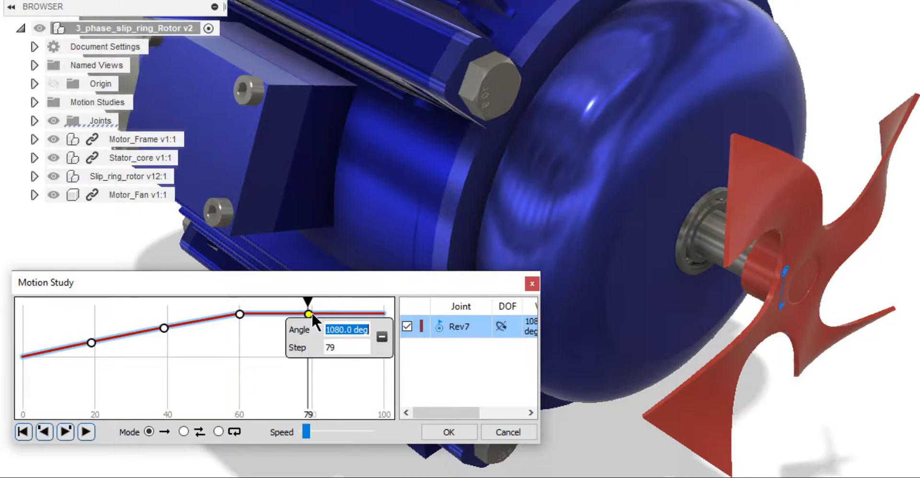
{"action": "type", "text": "1440"}
{"action": "key", "text": "Return"}
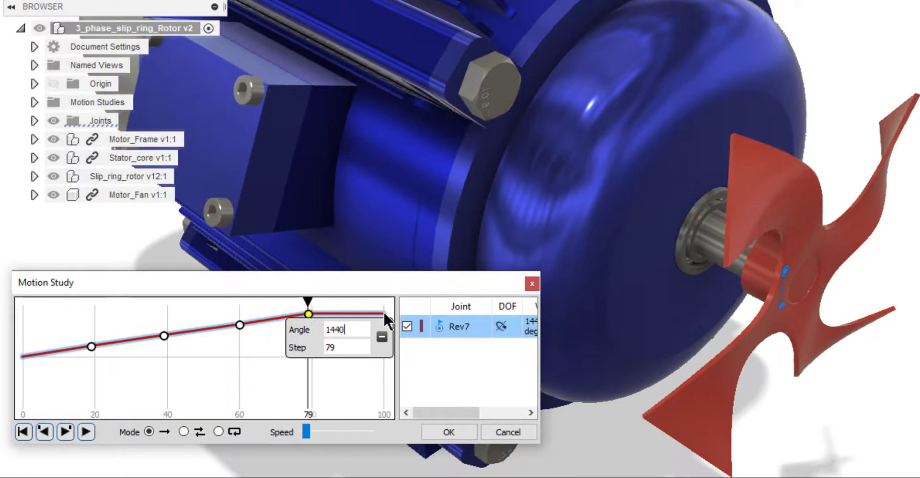
{"action": "left_click", "coordinate": [383, 312]}
{"action": "type", "text": "1800"}
{"action": "key", "text": "Return"}
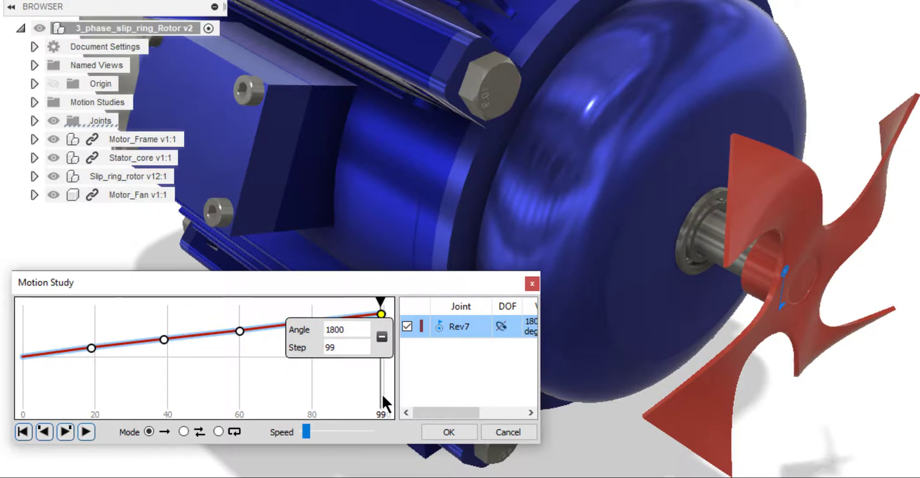
Step: Set the Rev7 study to Loop mode, preview the spinning fan, and confirm with OK
{"action": "left_click", "coordinate": [86, 432]}
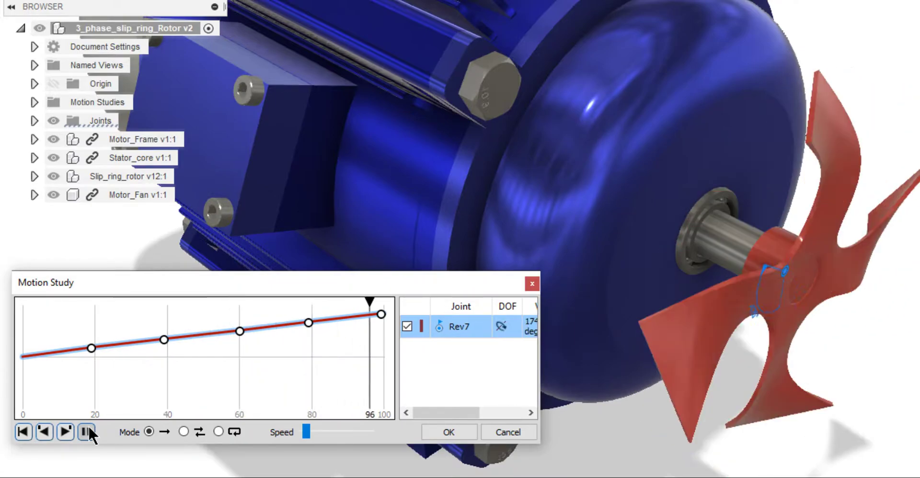
{"action": "left_click", "coordinate": [218, 432]}
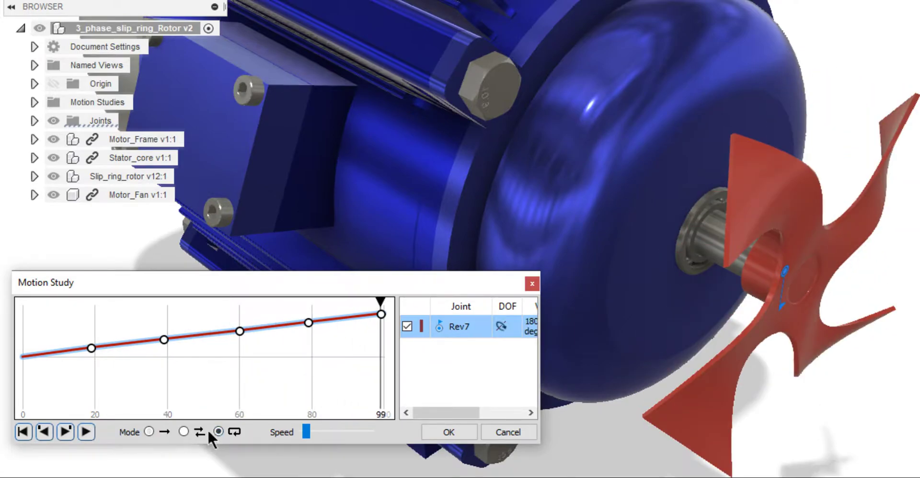
{"action": "left_click", "coordinate": [85, 430]}
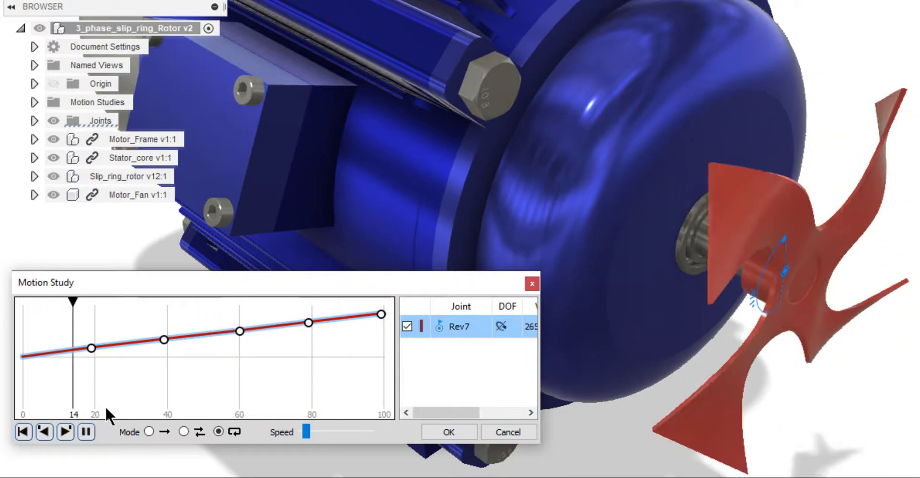
{"action": "left_click", "coordinate": [86, 431]}
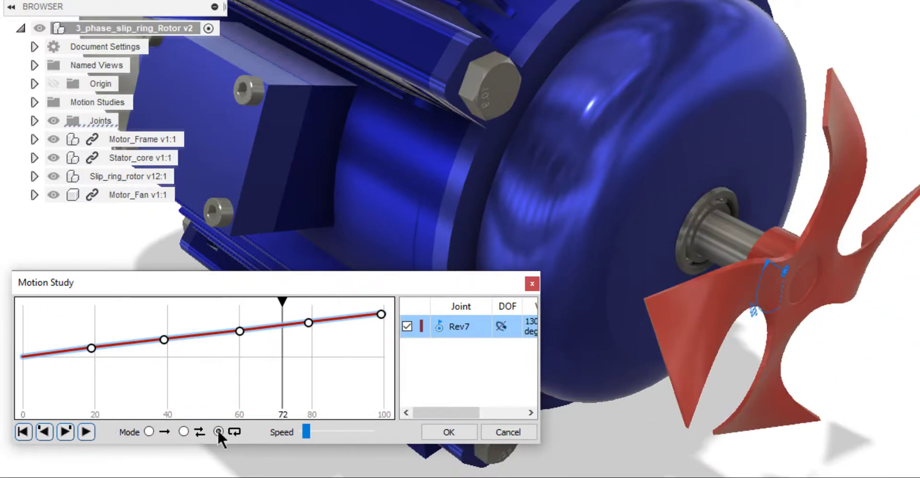
{"action": "left_click", "coordinate": [425, 430]}
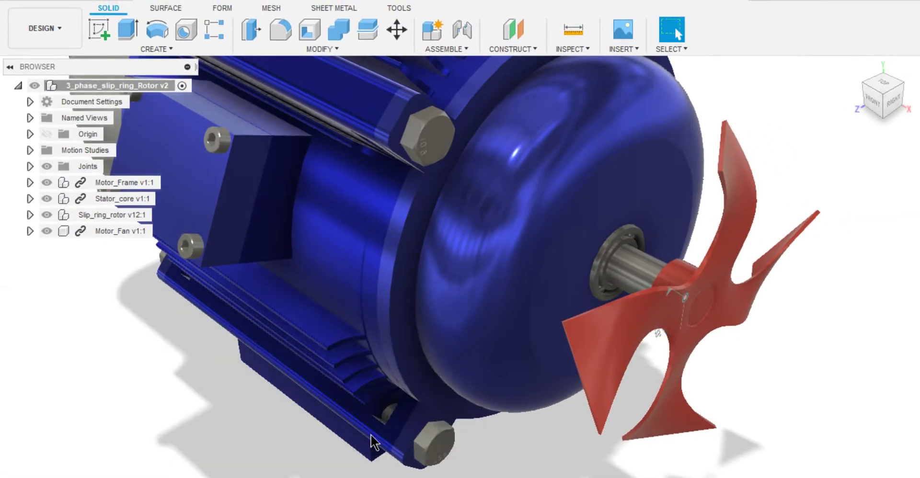
Step: Switch to the Render workspace, zoom out to the whole motor, and collapse the Rendering Gallery
{"action": "left_click", "coordinate": [60, 39]}
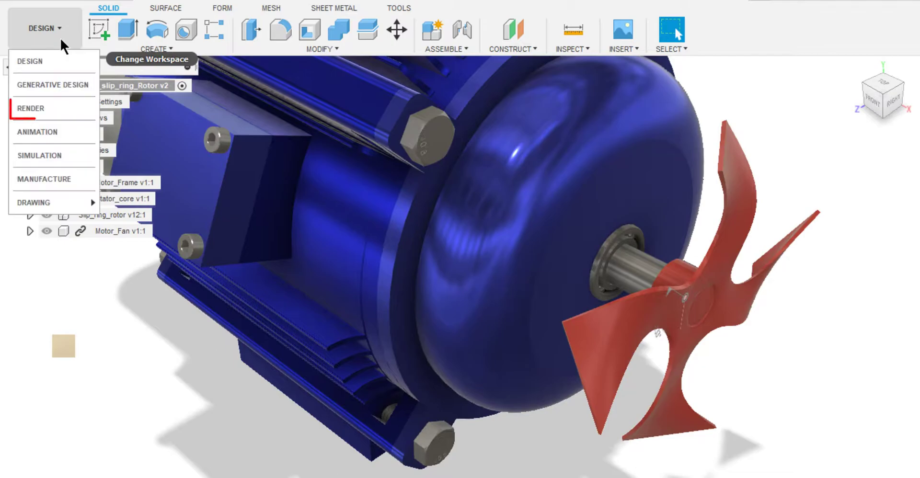
{"action": "left_click", "coordinate": [60, 108]}
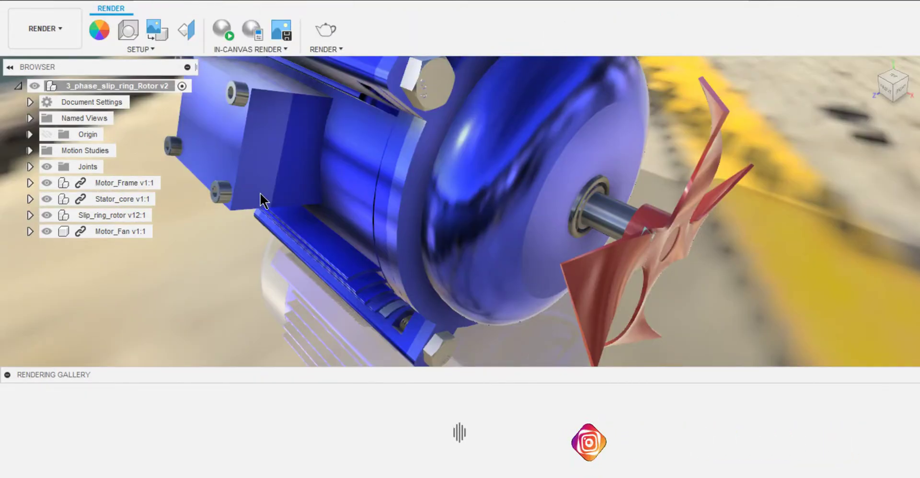
{"action": "middle_click_drag", "start_coordinate": [284, 200], "coordinate": [351, 216], "text": "shift"}
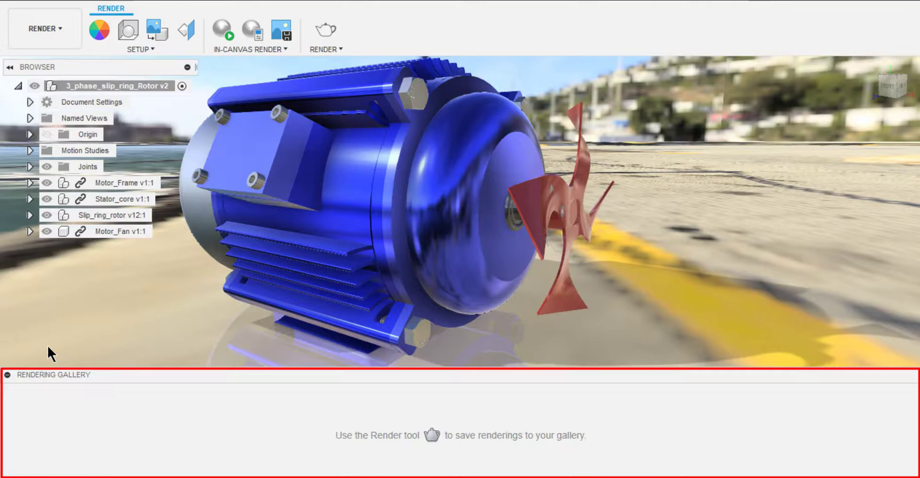
{"action": "left_click", "coordinate": [7, 375]}
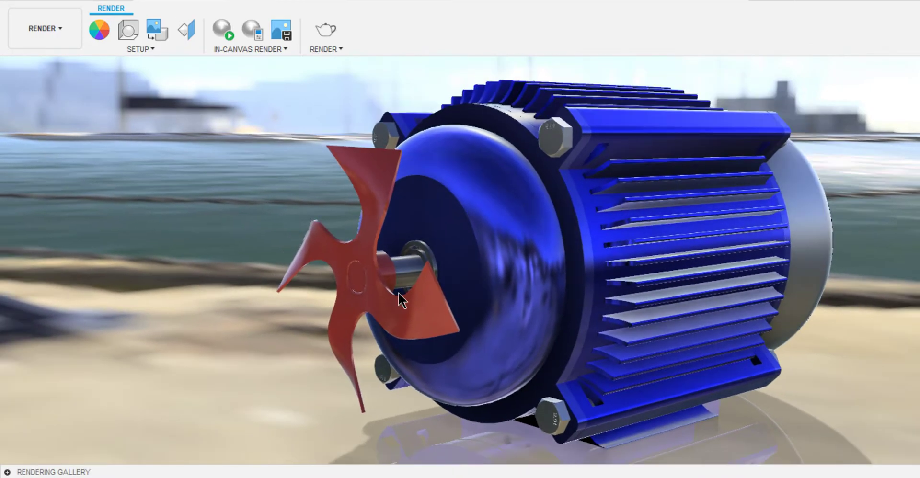
Step: Cloud-render the motor at 8.5x11" 300PPI print size with Final quality
{"action": "left_click", "coordinate": [328, 31]}
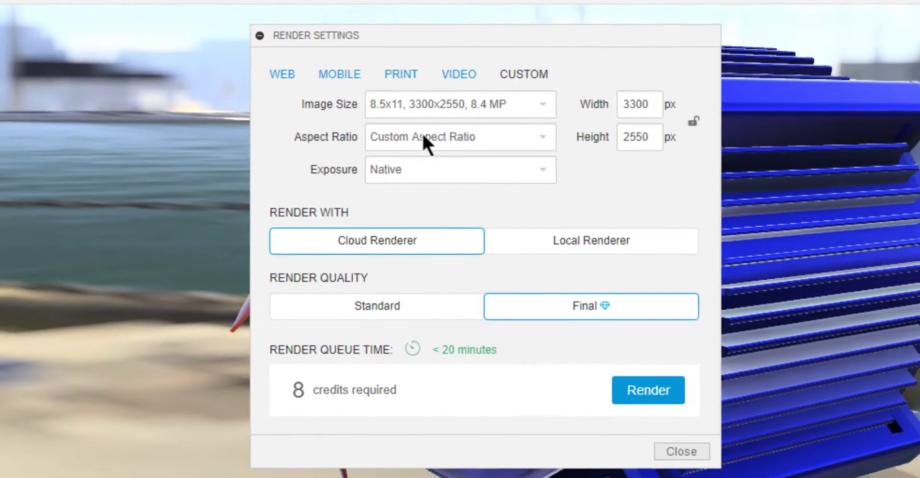
{"action": "left_click", "coordinate": [388, 119]}
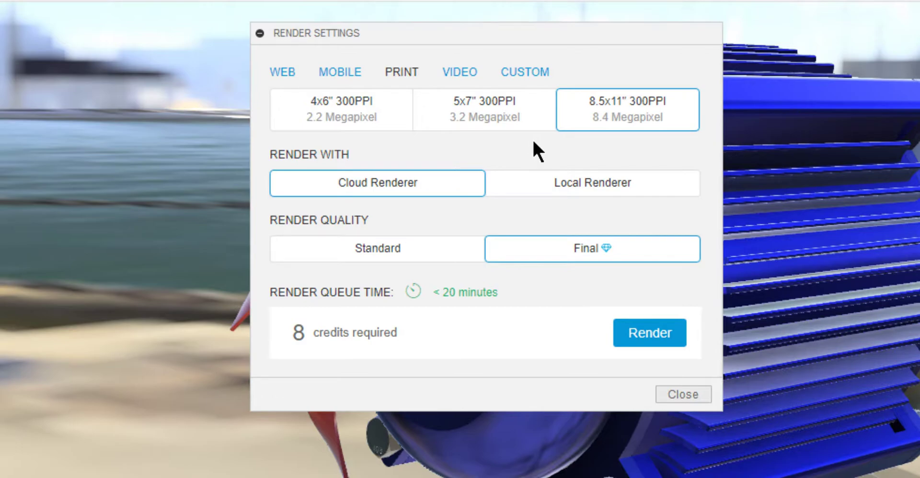
{"action": "left_click", "coordinate": [626, 338]}
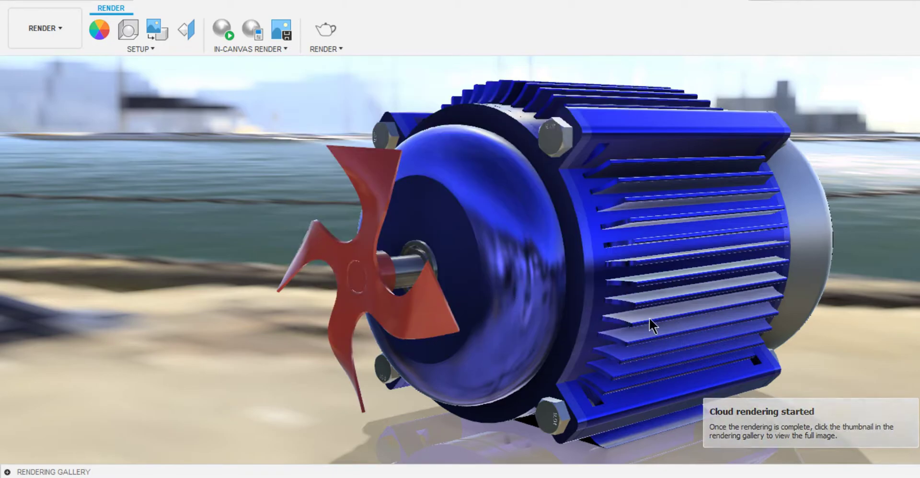
Step: Check the queued render, then open the finished v3 render from the Rendering Gallery
{"action": "left_click", "coordinate": [7, 472]}
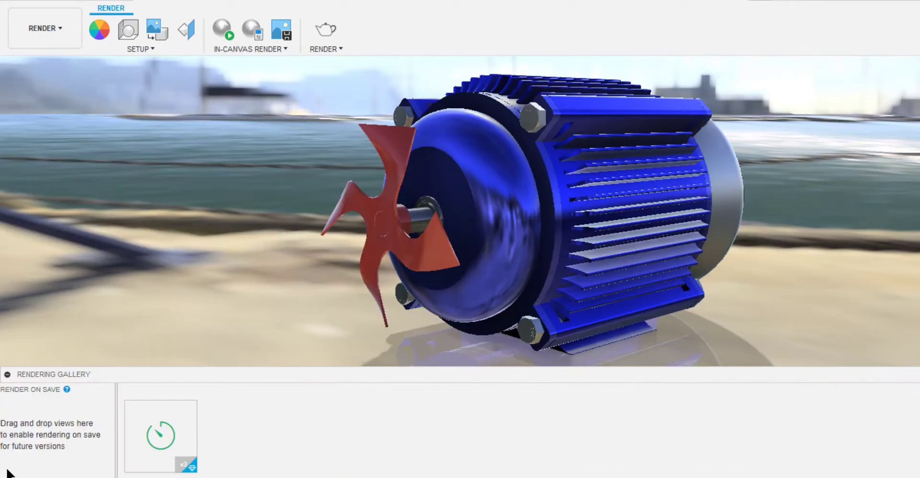
{"action": "double_click", "coordinate": [148, 428]}
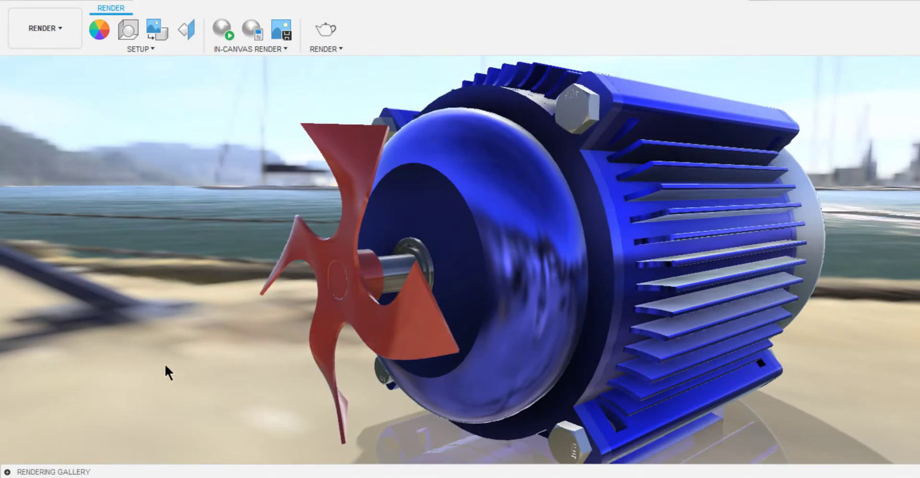
{"action": "left_click", "coordinate": [14, 472]}
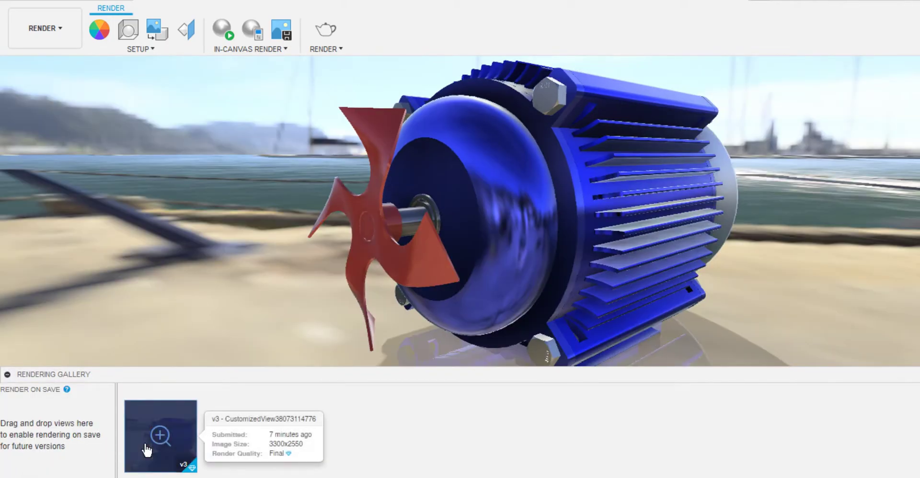
{"action": "left_click", "coordinate": [147, 451]}
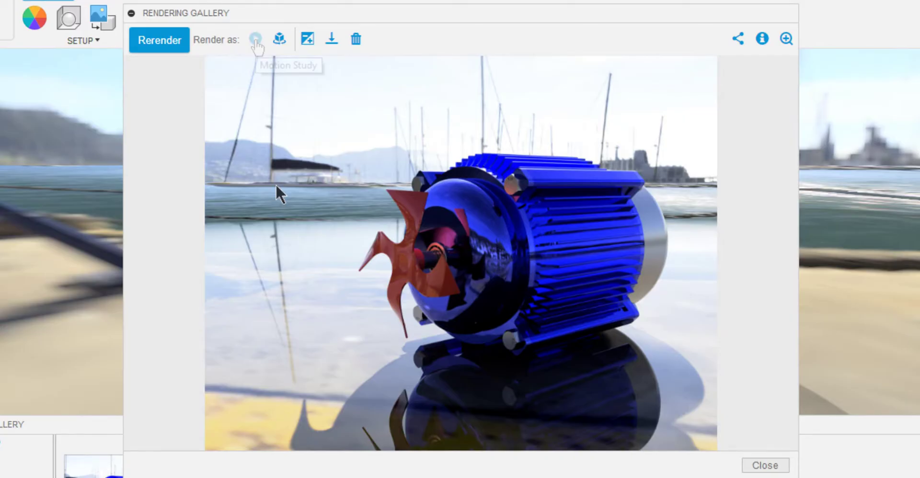
Step: Render Motion_Study_MotionStudy-1 as a motion study at 1024x768 Standard quality
{"action": "left_click", "coordinate": [256, 38]}
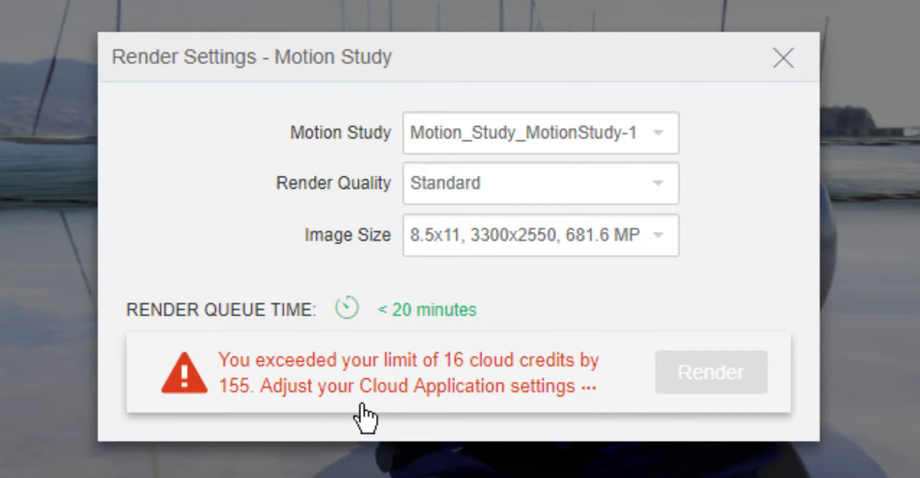
{"action": "left_click", "coordinate": [552, 236]}
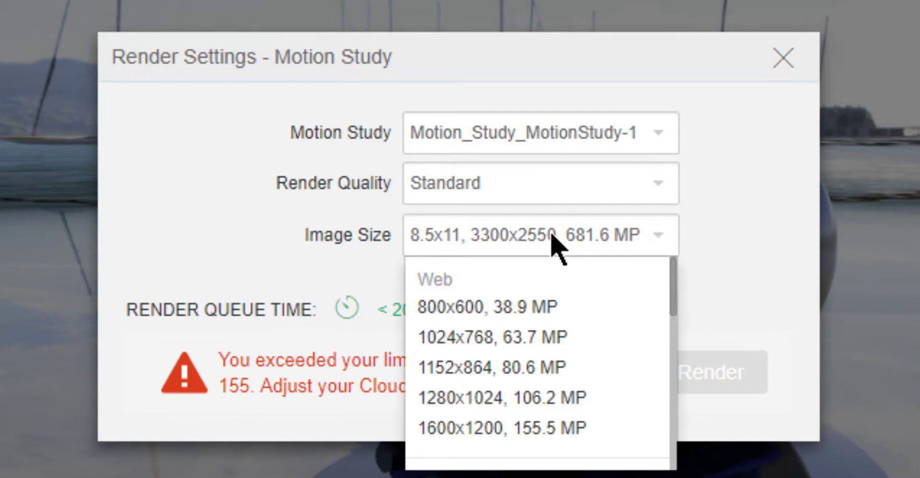
{"action": "left_click", "coordinate": [548, 338]}
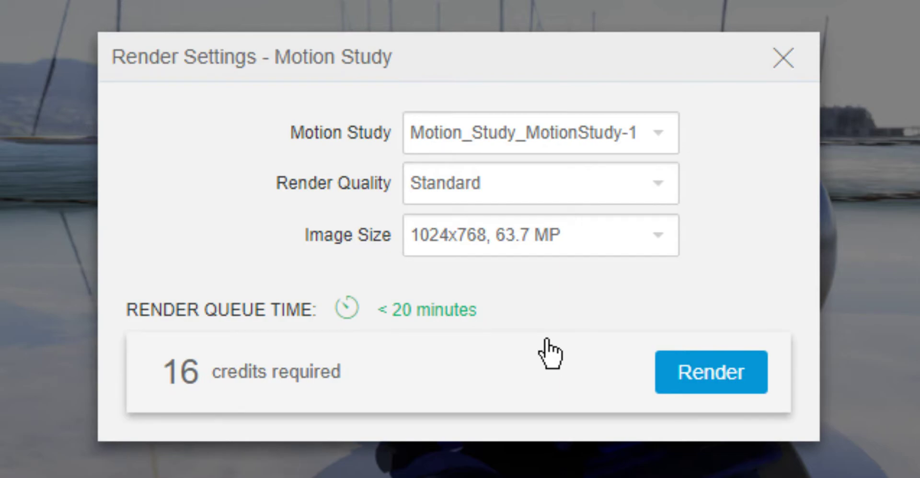
{"action": "left_click", "coordinate": [680, 374]}
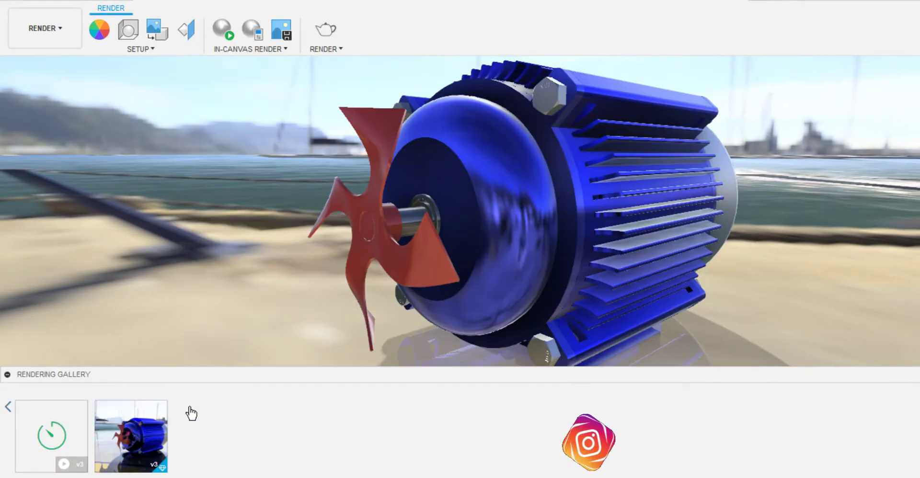
Step: Check the queued render, then open and play the finished 81-frame motion-study render
{"action": "left_click", "coordinate": [73, 430]}
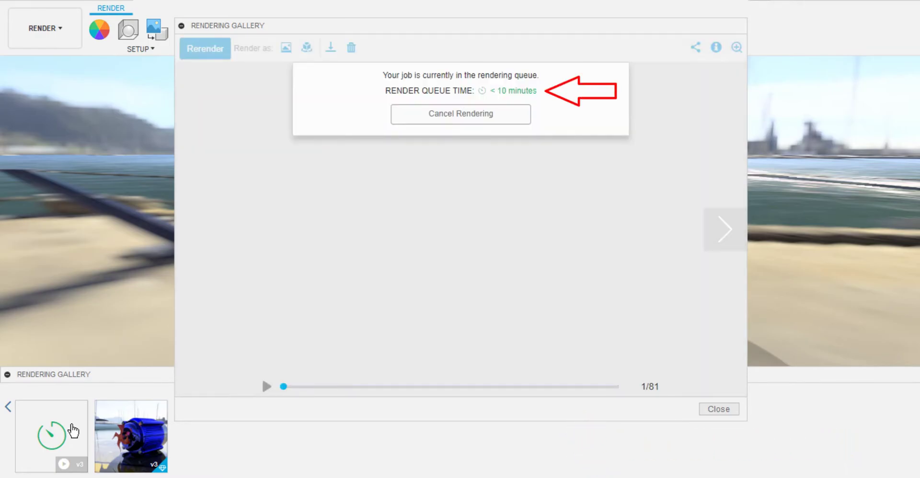
{"action": "left_click", "coordinate": [721, 407]}
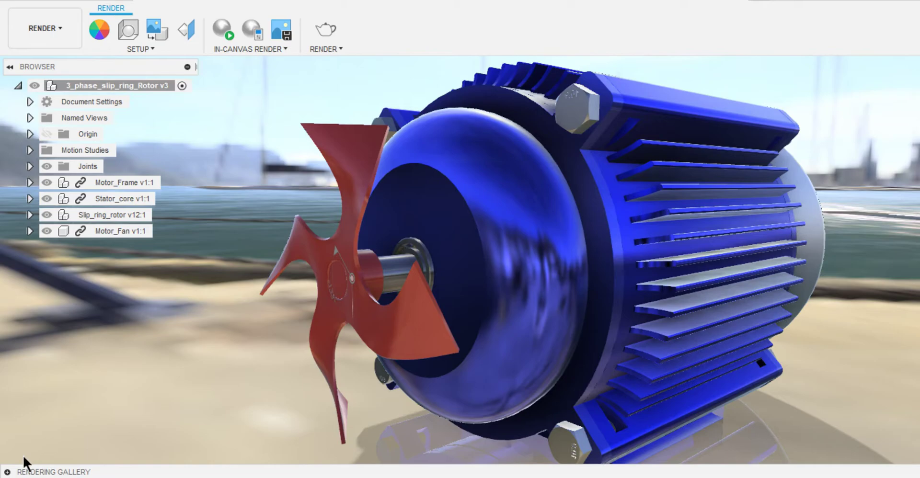
{"action": "left_click", "coordinate": [7, 472]}
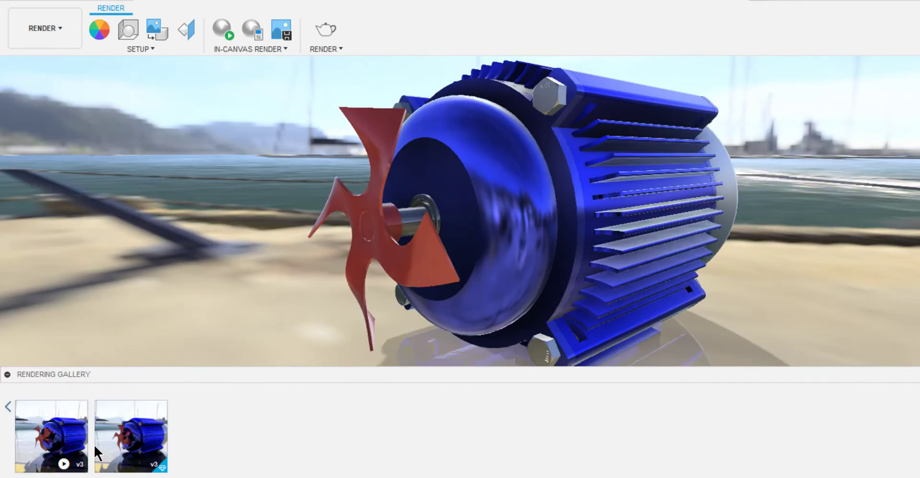
{"action": "left_click", "coordinate": [76, 445]}
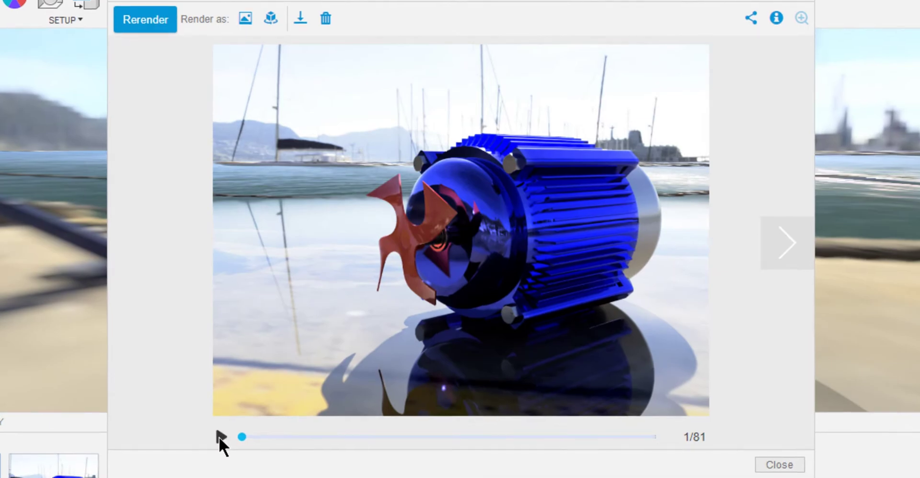
{"action": "left_click", "coordinate": [220, 437]}
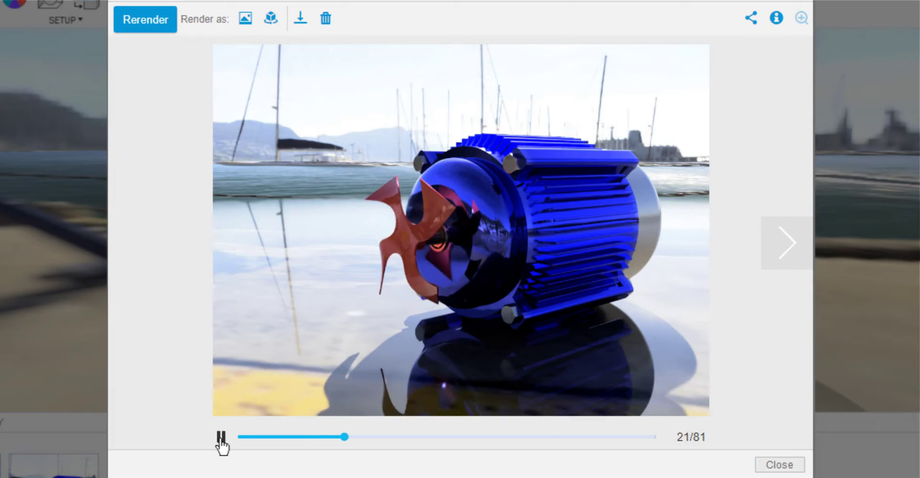
Step: Pause playback and choose Download Motion Study as Video for an MP4
{"action": "left_click", "coordinate": [221, 438]}
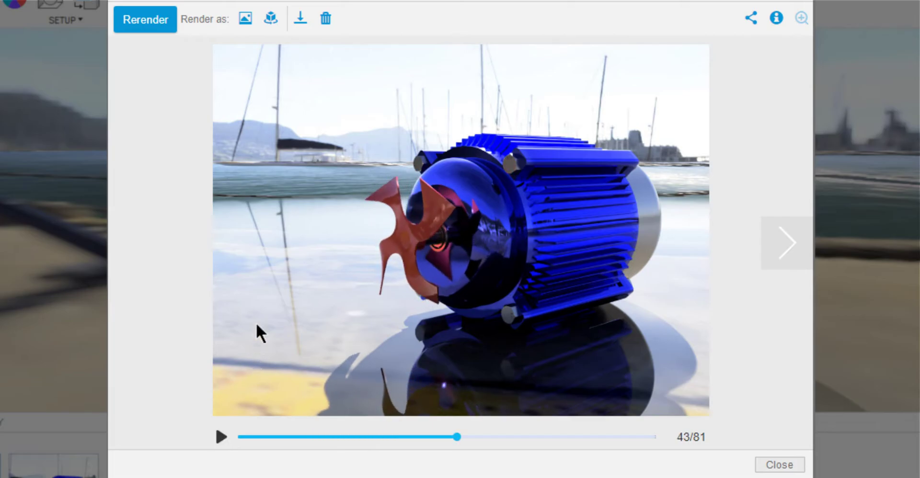
{"action": "left_click", "coordinate": [295, 29]}
{"action": "left_click", "coordinate": [298, 45]}
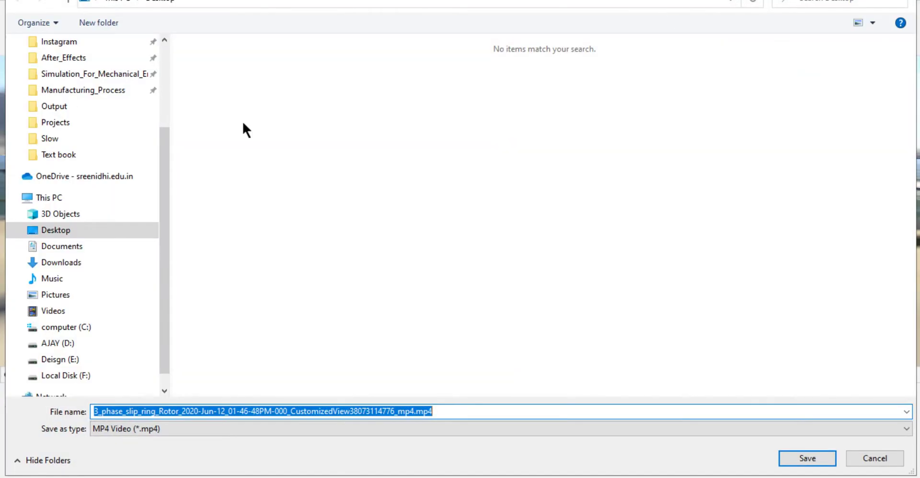
Step: Save the motion-study MP4 video to the Desktop
{"action": "left_click", "coordinate": [106, 230]}
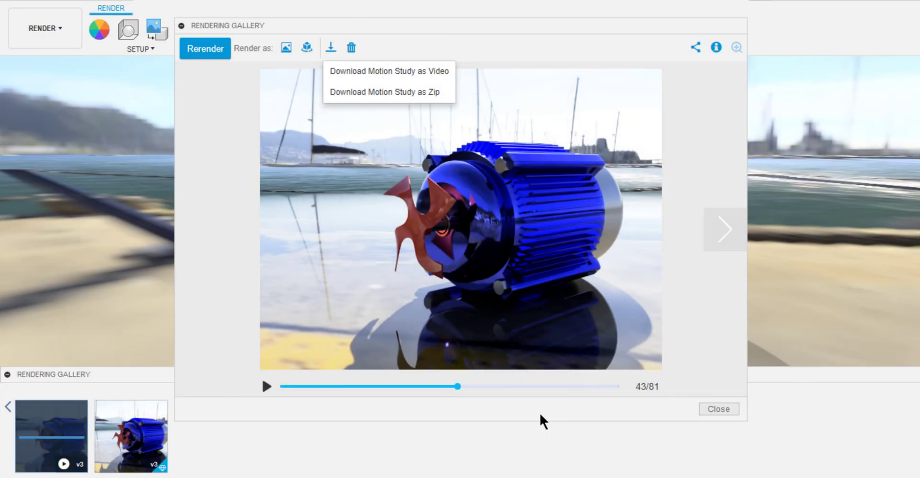
Step: Close the Rendering Gallery viewer and collapse the gallery panel to show the motor and red fan
{"action": "left_click", "coordinate": [707, 407]}
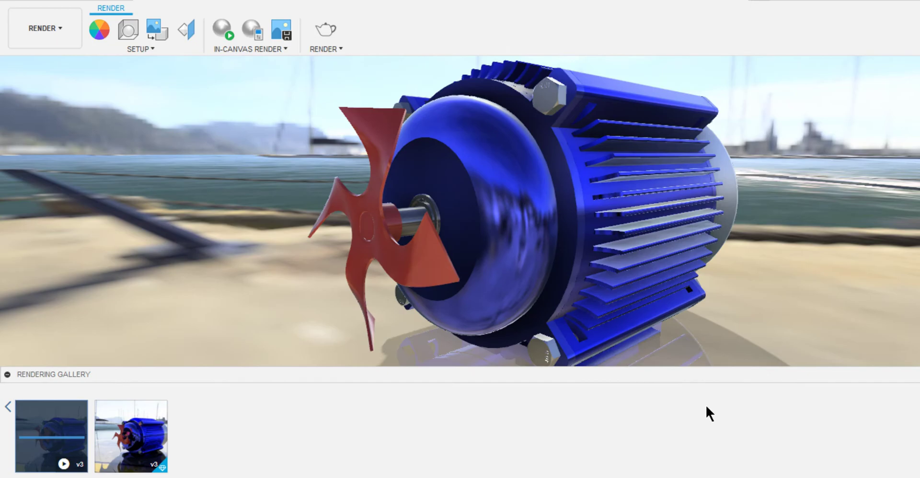
{"action": "left_click", "coordinate": [7, 374]}
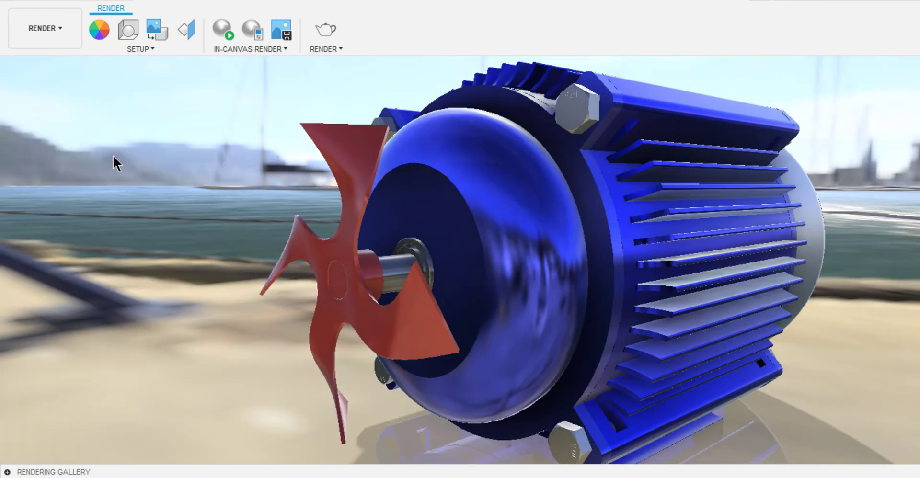